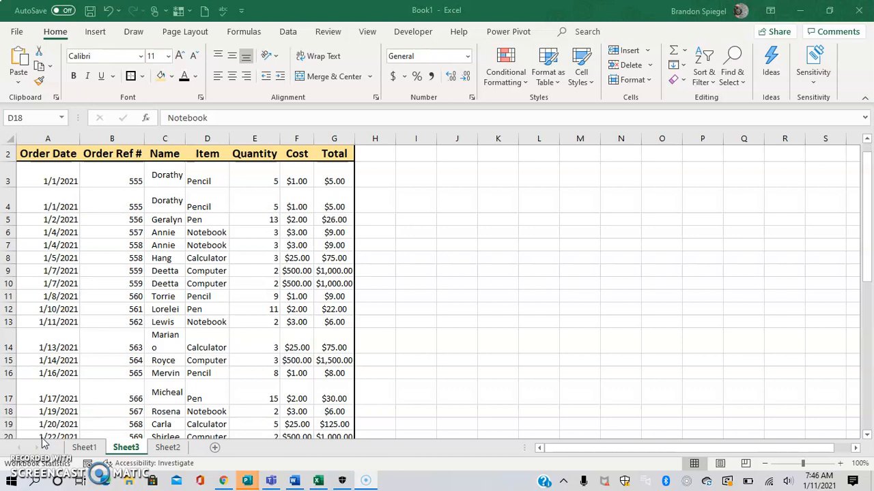
Step: Examine the order table on Sheet3 from its first record to its last, across the Order Date, Name and Total columns
{"action": "key", "text": "Left"}
{"action": "key", "text": "Left"}
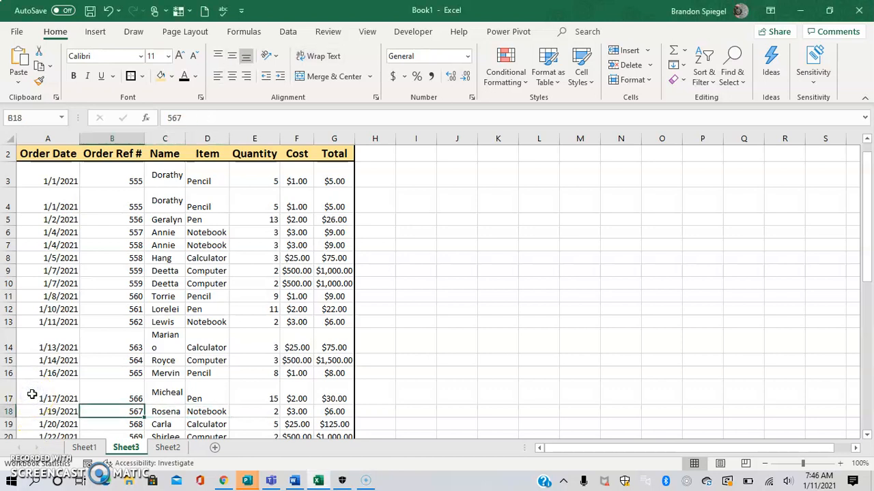
{"action": "key", "text": "Left"}
{"action": "key", "text": "ctrl+Up"}
{"action": "key", "text": "Down"}
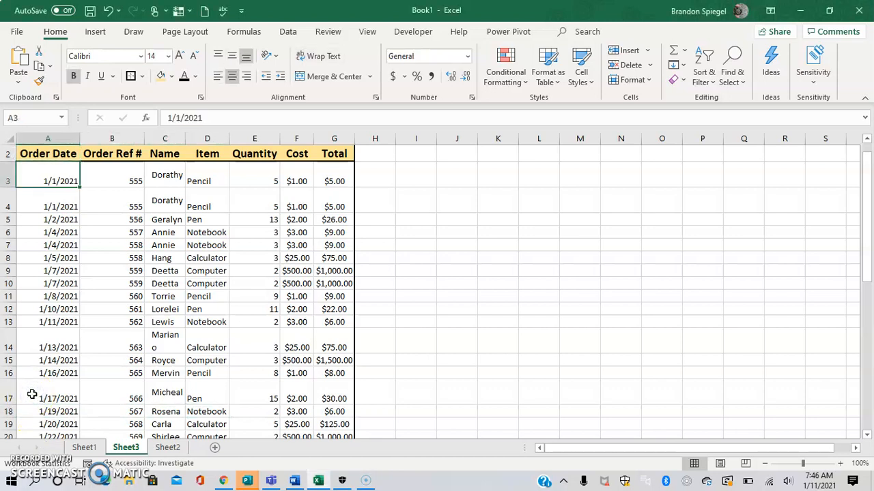
{"action": "key", "text": "ctrl+Down"}
{"action": "key", "text": "ctrl+Up"}
{"action": "key", "text": "Down"}
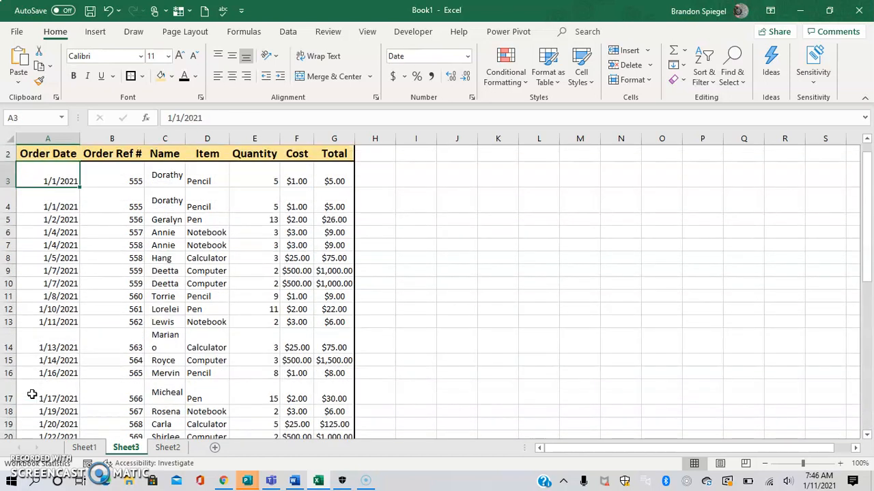
{"action": "key", "text": "Up"}
{"action": "key", "text": "Right"}
{"action": "key", "text": "Right"}
{"action": "key", "text": "Down"}
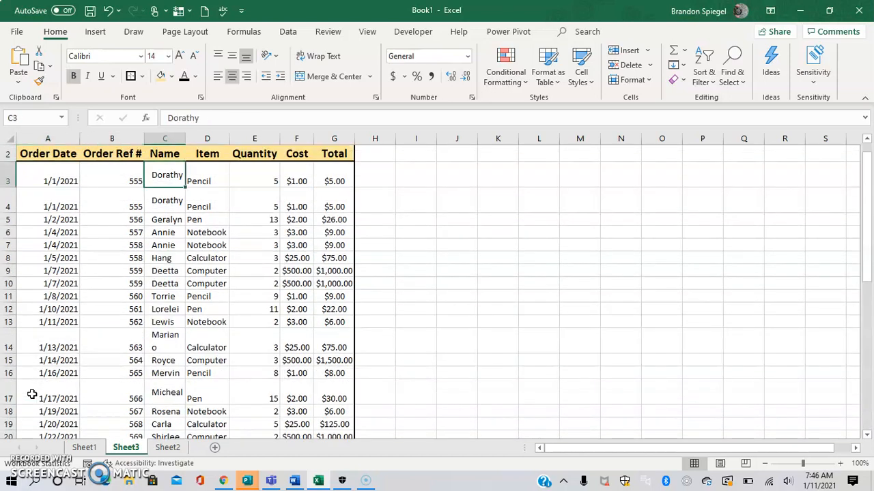
{"action": "key", "text": "ctrl+Down"}
{"action": "key", "text": "ctrl+Up"}
{"action": "key", "text": "Right"}
{"action": "key", "text": "Down"}
{"action": "key", "text": "Right"}
{"action": "key", "text": "Right"}
{"action": "key", "text": "Right"}
{"action": "key", "text": "ctrl+Down"}
{"action": "key", "text": "Left"}
Step: Highlight duplicate values in the order records A3:G35 on Sheet3 using Light Red Fill with Dark Red Text
{"action": "key", "text": "Left"}
{"action": "key", "text": "Left"}
{"action": "key", "text": "Left"}
{"action": "key", "text": "Left"}
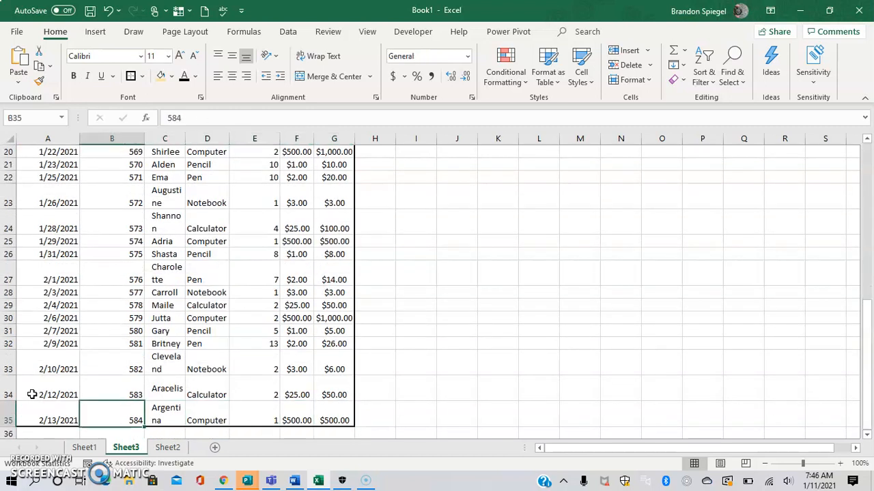
{"action": "key", "text": "Left"}
{"action": "key", "text": "ctrl+Up"}
{"action": "key", "text": "Down"}
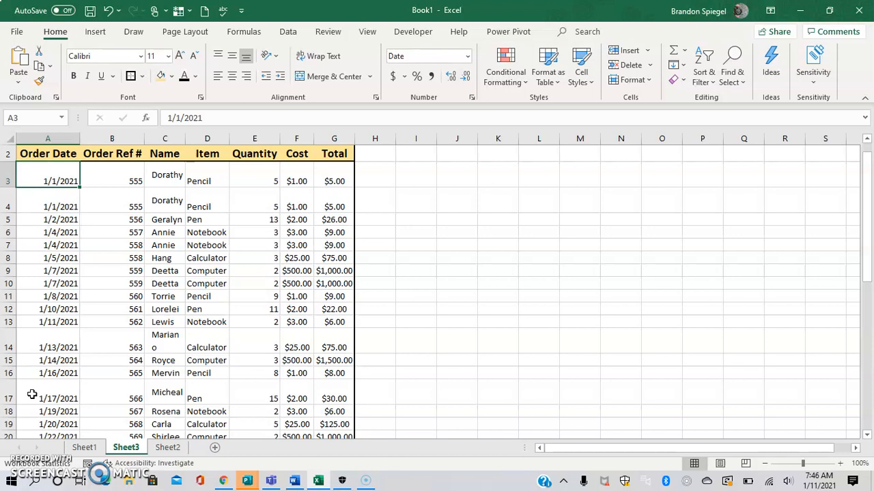
{"action": "key", "text": "ctrl+shift+Right"}
{"action": "key", "text": "ctrl+shift+Down"}
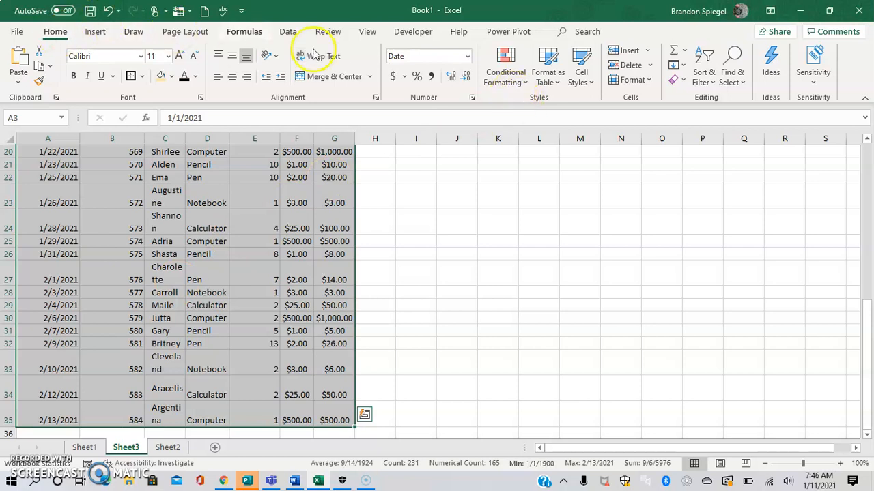
{"action": "left_click", "coordinate": [513, 83]}
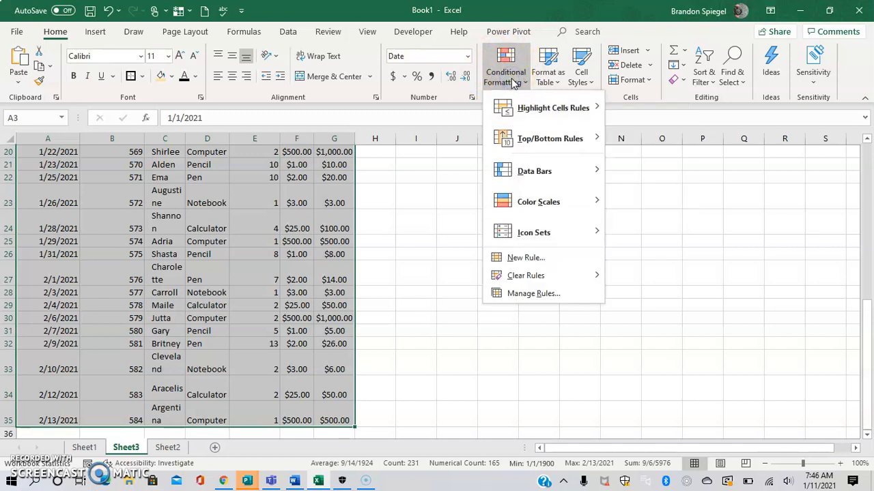
{"action": "left_click", "coordinate": [529, 110]}
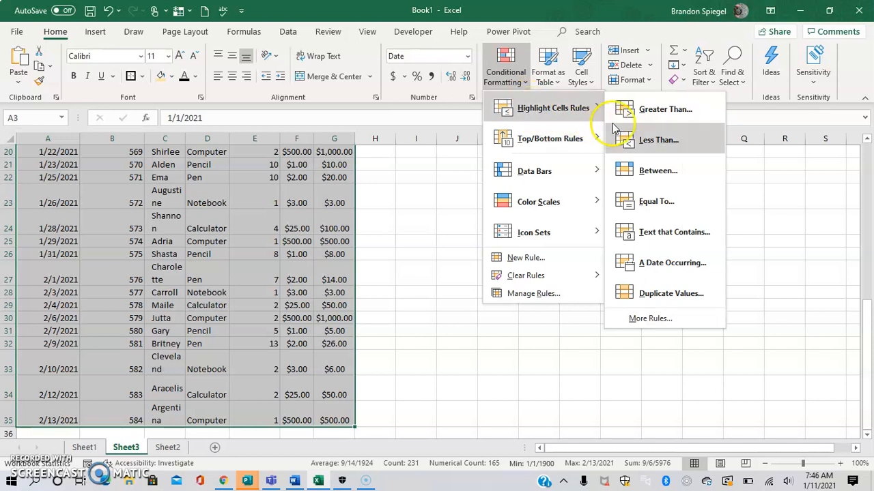
{"action": "left_click", "coordinate": [657, 291]}
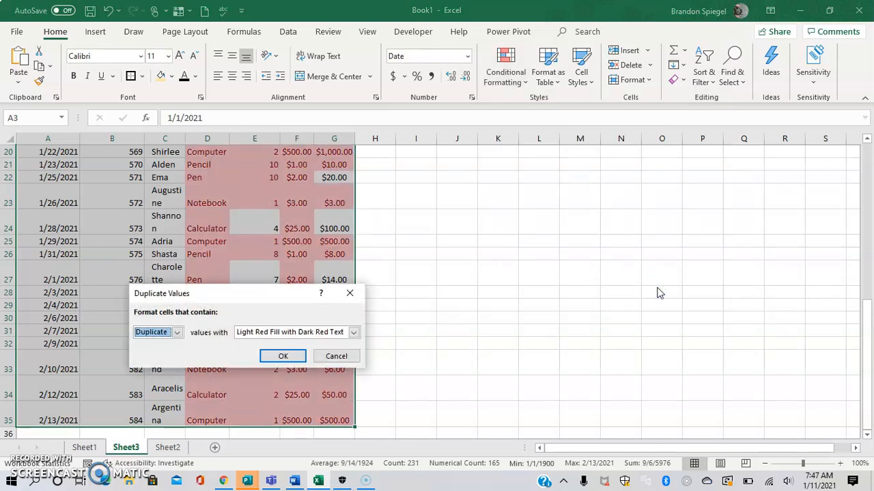
{"action": "left_click", "coordinate": [284, 357]}
{"action": "left_click", "coordinate": [169, 270]}
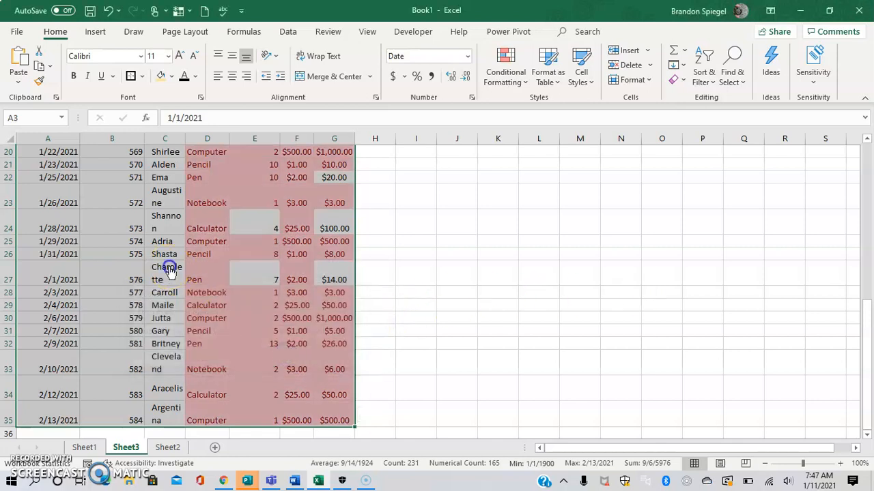
{"action": "left_click", "coordinate": [389, 303]}
Step: Review the highlighted duplicates row by row across the Sheet3 order records, including the Name and Item columns
{"action": "key", "text": "Left"}
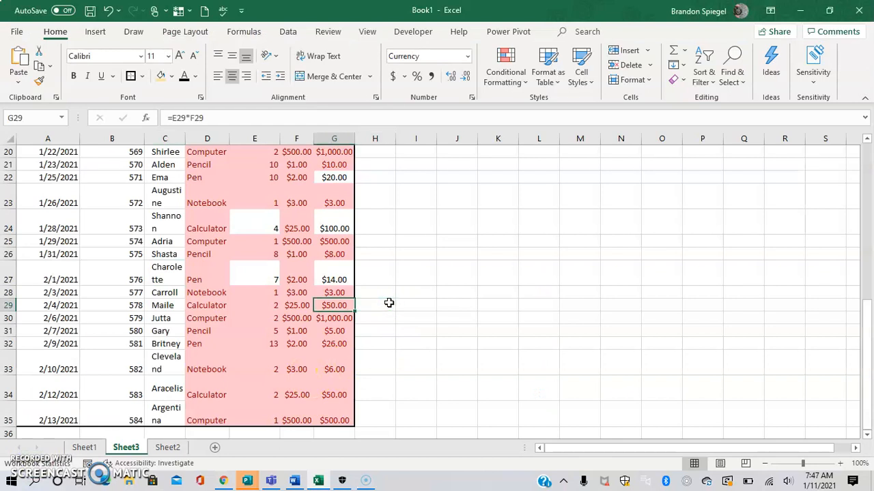
{"action": "key", "text": "ctrl+Up"}
{"action": "key", "text": "Down"}
{"action": "key", "text": "Left"}
{"action": "key", "text": "Left"}
{"action": "key", "text": "Left"}
{"action": "key", "text": "Left"}
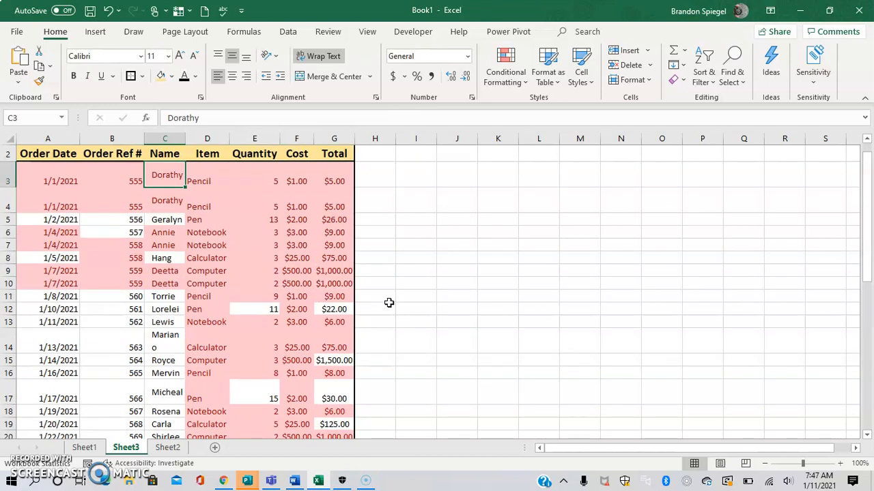
{"action": "key", "text": "Left"}
{"action": "key", "text": "Left"}
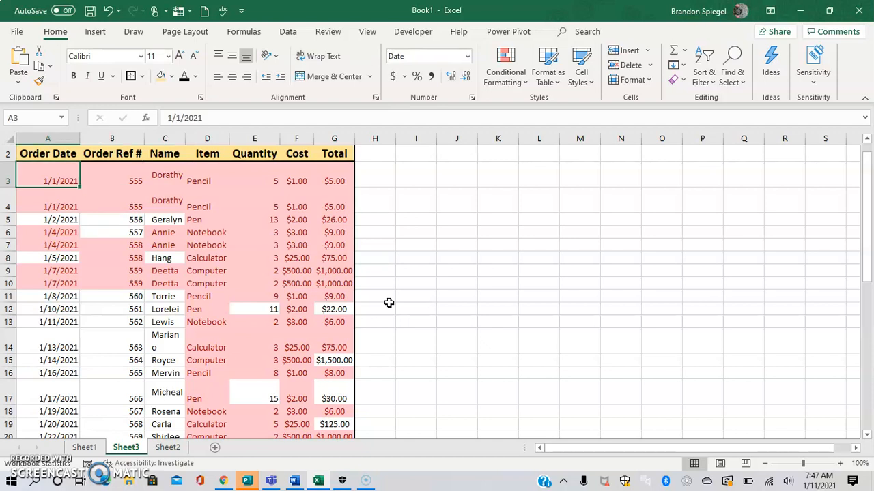
{"action": "key", "text": "ctrl+shift+Right"}
{"action": "key", "text": "Down"}
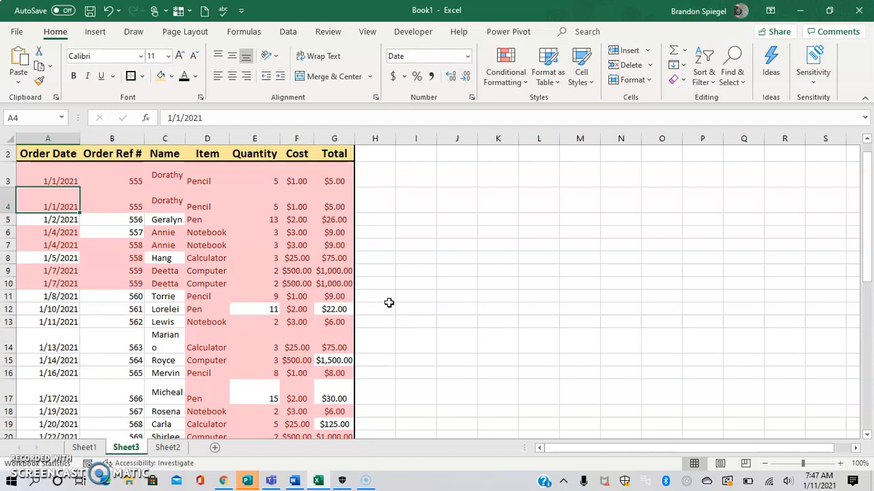
{"action": "key", "text": "Down"}
{"action": "key", "text": "Right"}
{"action": "key", "text": "Right"}
{"action": "key", "text": "Right"}
{"action": "key", "text": "Down"}
{"action": "key", "text": "Down"}
{"action": "key", "text": "Down"}
{"action": "key", "text": "Up"}
{"action": "key", "text": "Up"}
{"action": "key", "text": "Up"}
{"action": "key", "text": "Up"}
{"action": "key", "text": "Left"}
{"action": "key", "text": "Down"}
{"action": "key", "text": "Down"}
{"action": "key", "text": "Down"}
{"action": "key", "text": "Down"}
{"action": "key", "text": "Down"}
{"action": "key", "text": "Down"}
{"action": "key", "text": "Down"}
{"action": "key", "text": "Down"}
{"action": "key", "text": "Down"}
{"action": "key", "text": "Down"}
{"action": "key", "text": "Down"}
{"action": "key", "text": "Down"}
{"action": "key", "text": "Down"}
{"action": "key", "text": "Down"}
{"action": "key", "text": "Down"}
{"action": "key", "text": "Down"}
{"action": "key", "text": "Down"}
{"action": "key", "text": "Down"}
{"action": "key", "text": "Down"}
{"action": "key", "text": "Down"}
{"action": "key", "text": "Down"}
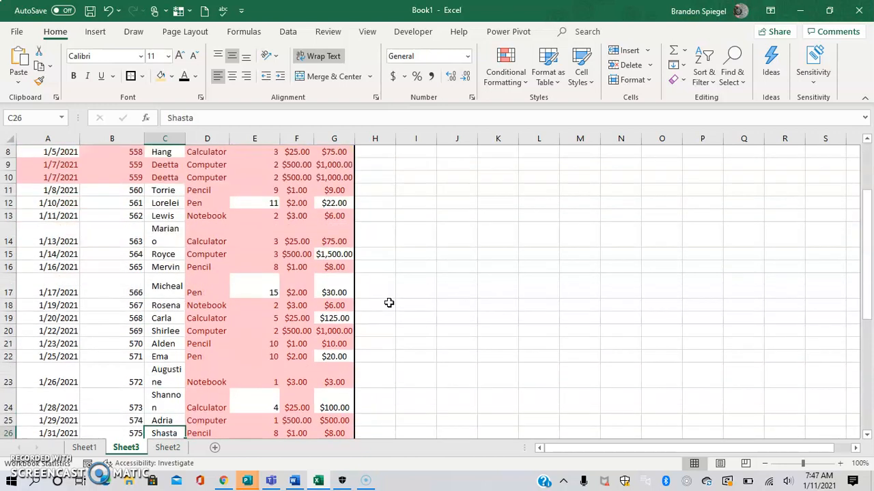
{"action": "left_click", "coordinate": [156, 416]}
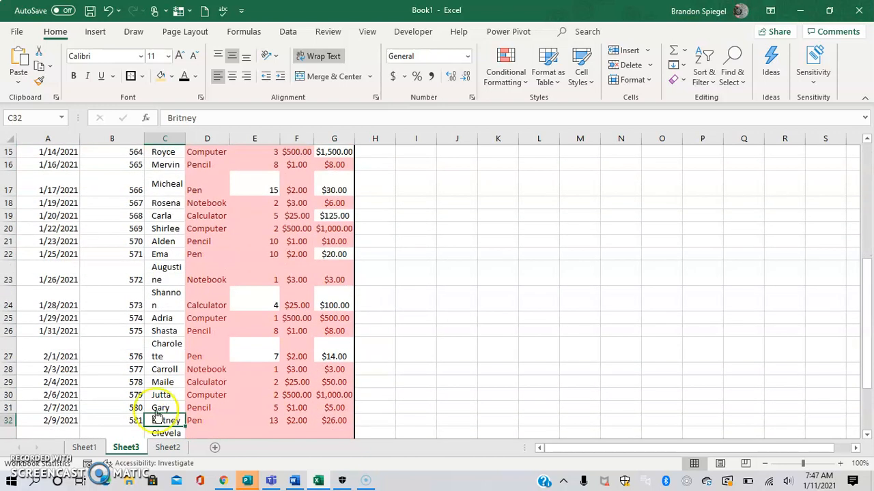
Step: Compare the order records on Sheet1 with the highlighted records on Sheet3, ending on Sheet1
{"action": "left_click", "coordinate": [95, 448]}
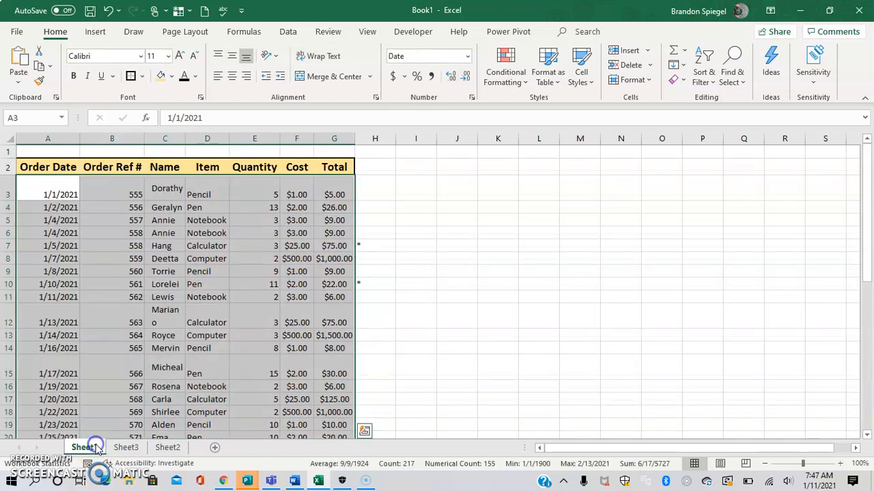
{"action": "left_click", "coordinate": [72, 246]}
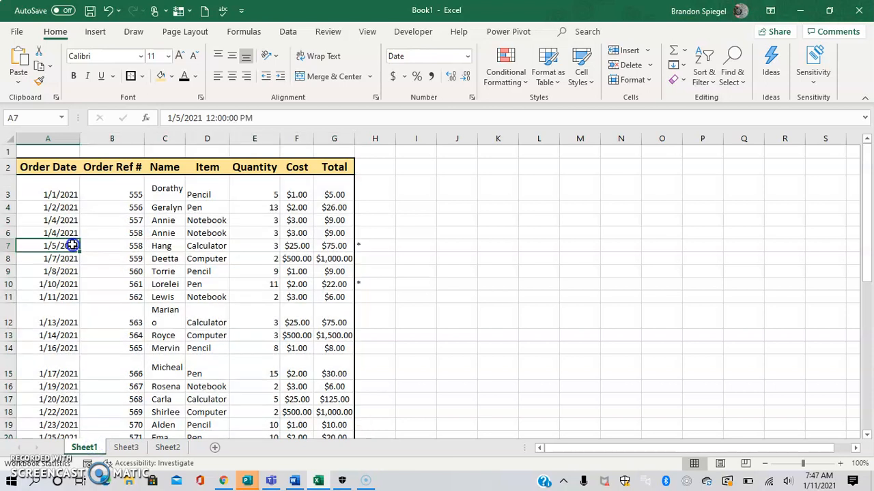
{"action": "key", "text": "Up"}
{"action": "key", "text": "Up"}
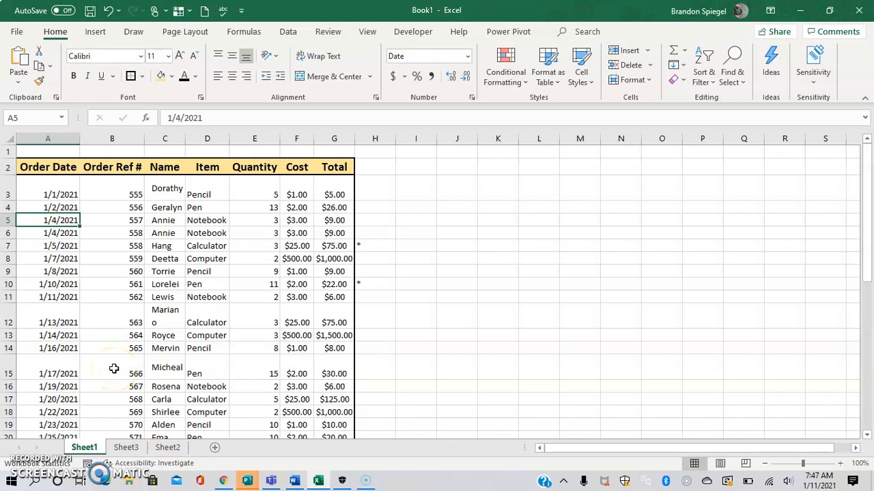
{"action": "left_click", "coordinate": [125, 448]}
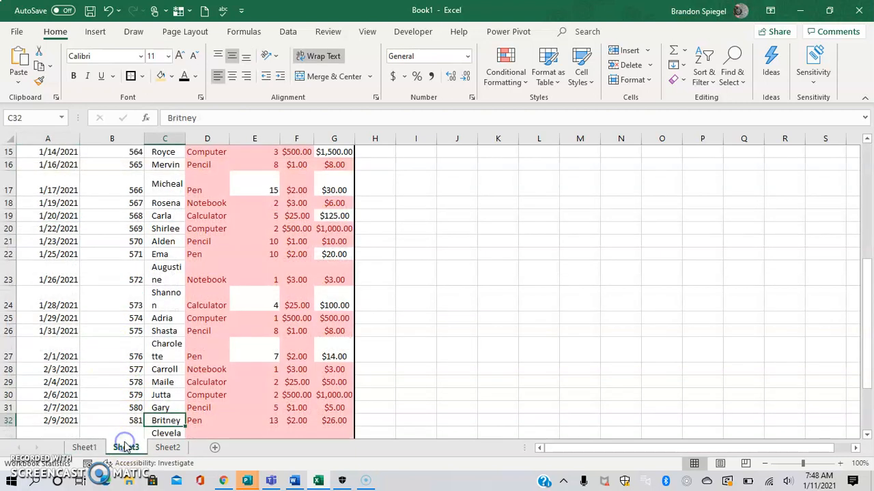
{"action": "left_click", "coordinate": [84, 448]}
Step: Open Remove Duplicates for the order records A3:G33 on Sheet1 and view the full list of columns to compare
{"action": "key", "text": "Up"}
{"action": "key", "text": "Up"}
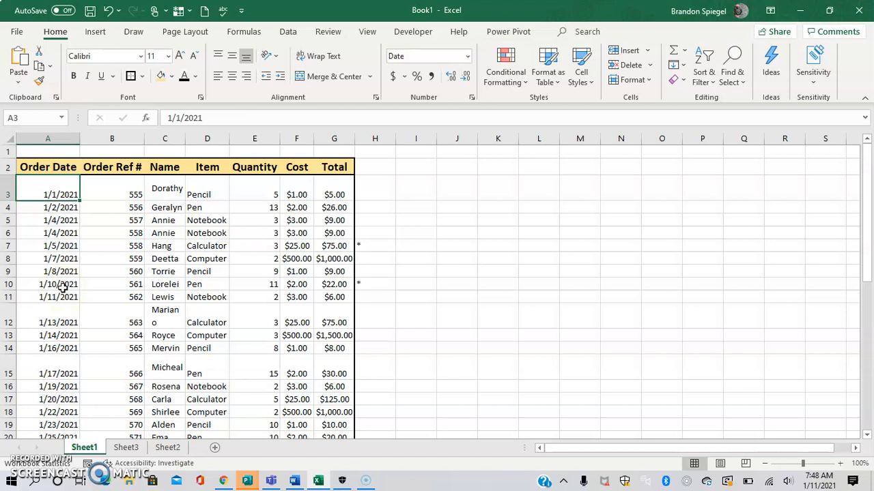
{"action": "key", "text": "ctrl+shift+Right"}
{"action": "key", "text": "ctrl+shift+Down"}
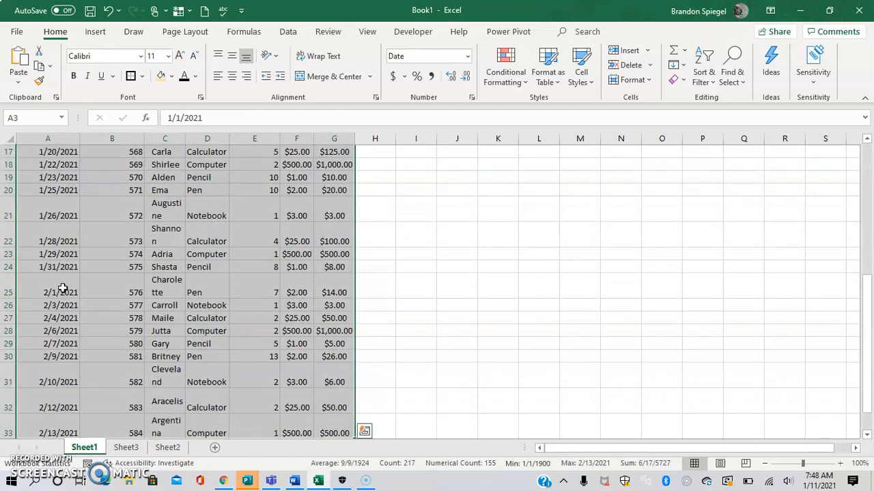
{"action": "left_click", "coordinate": [294, 34]}
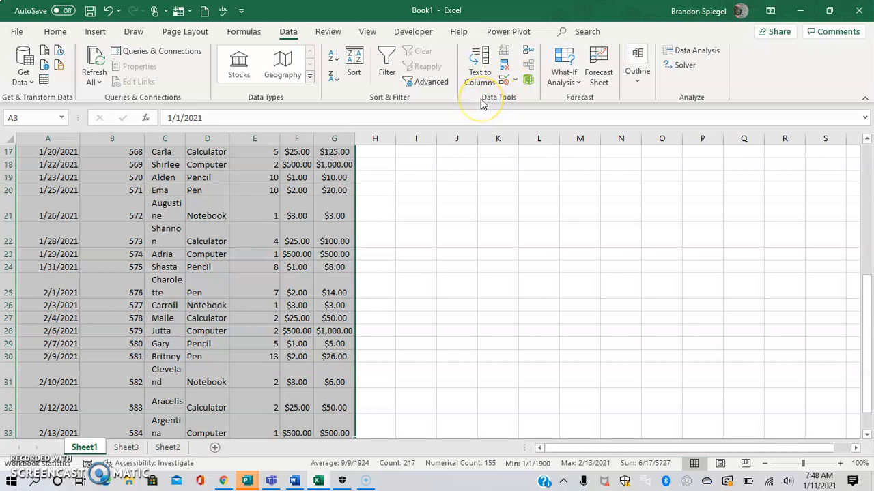
{"action": "left_click", "coordinate": [507, 66]}
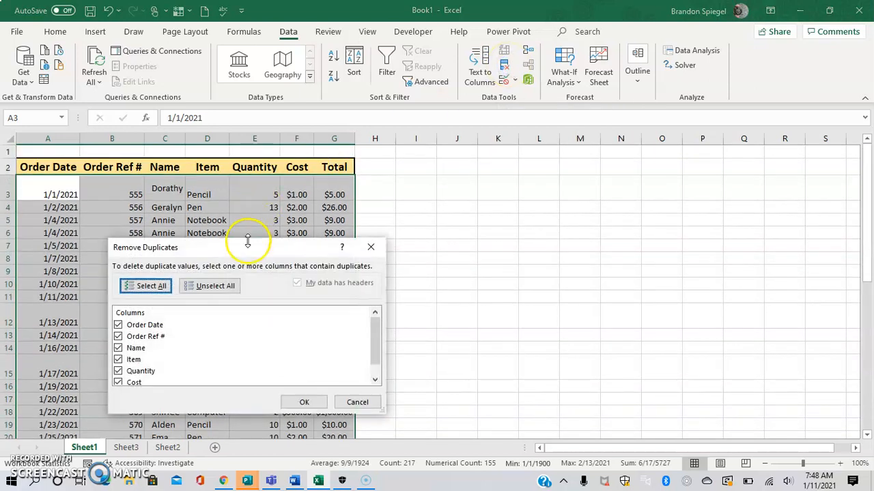
{"action": "left_click_drag", "start_coordinate": [247, 240], "coordinate": [268, 237]}
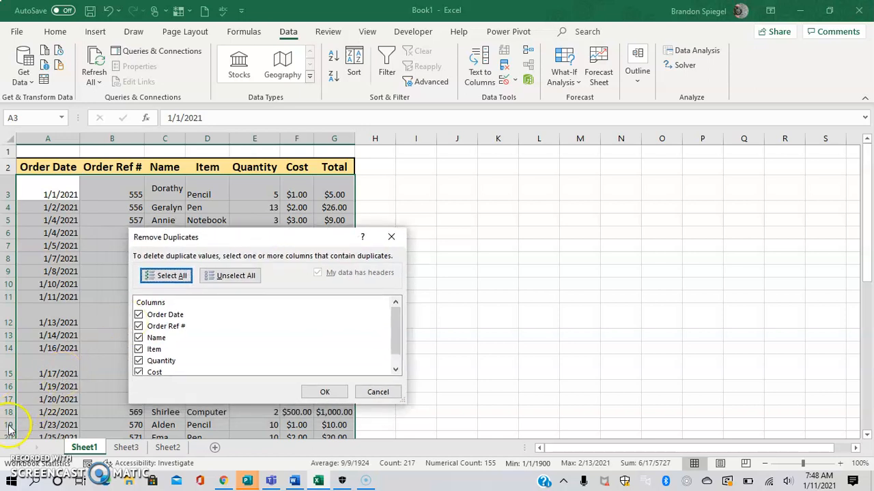
{"action": "left_click", "coordinate": [20, 466]}
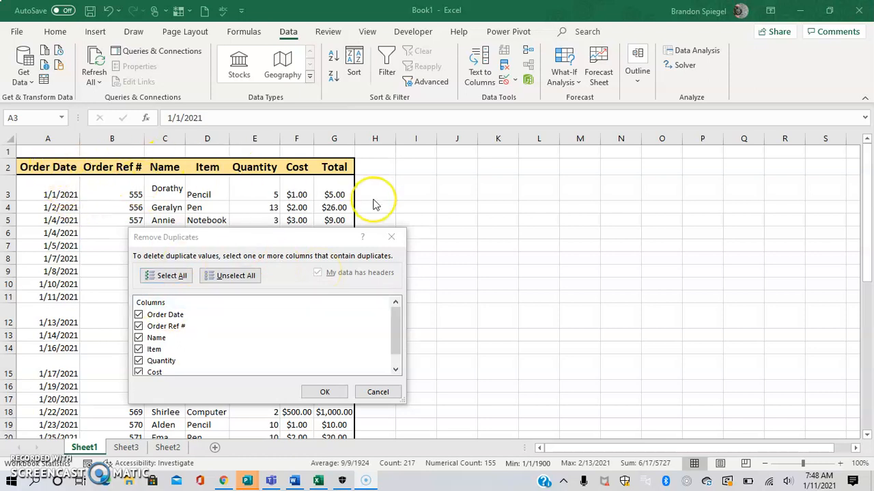
{"action": "left_click_drag", "start_coordinate": [396, 316], "coordinate": [380, 368]}
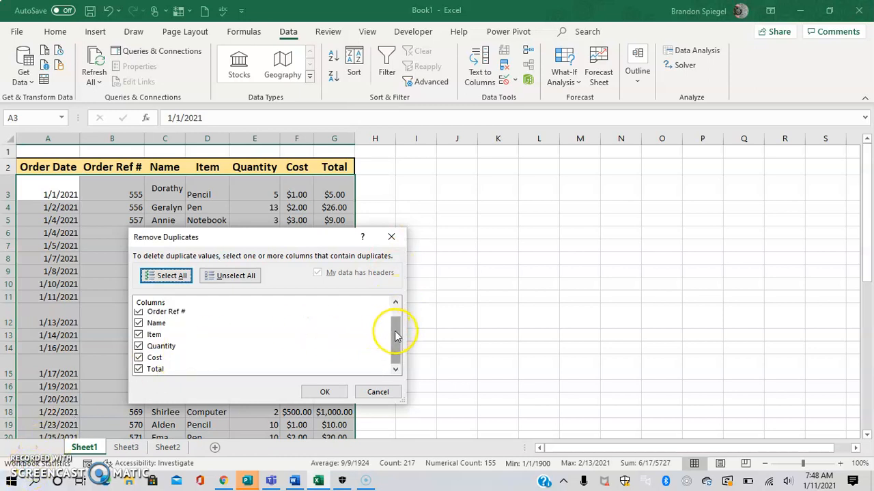
{"action": "left_click_drag", "start_coordinate": [397, 336], "coordinate": [394, 367]}
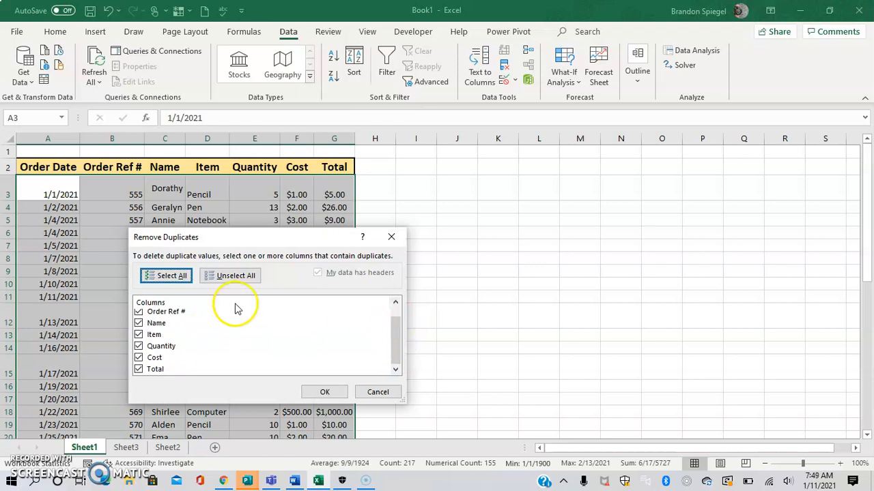
Step: Clear all columns for the duplicate check and reselect Order Date, Order Ref #, Name, Item, Quantity, Cost and Total
{"action": "left_click", "coordinate": [249, 277]}
{"action": "left_click_drag", "start_coordinate": [393, 341], "coordinate": [390, 303]}
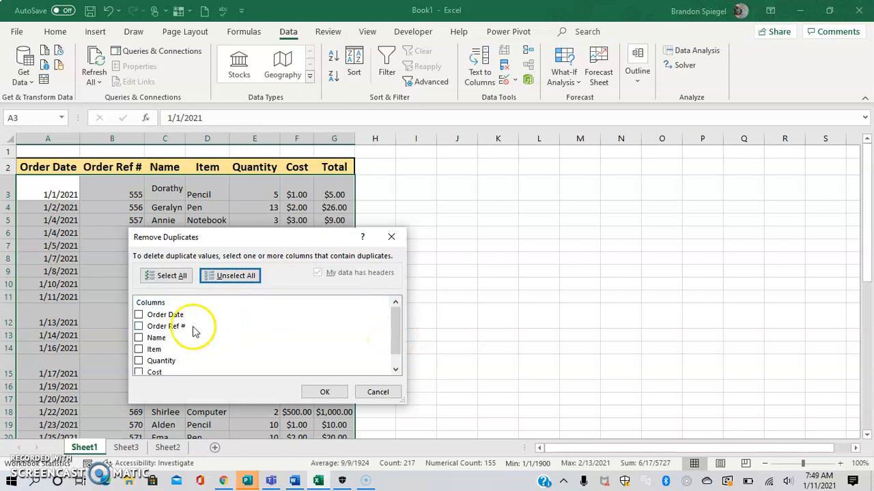
{"action": "left_click", "coordinate": [139, 338]}
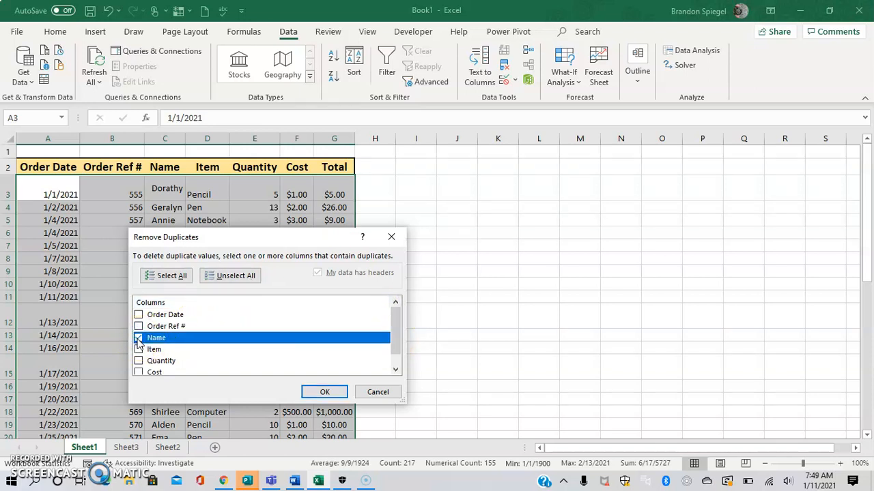
{"action": "left_click", "coordinate": [139, 349]}
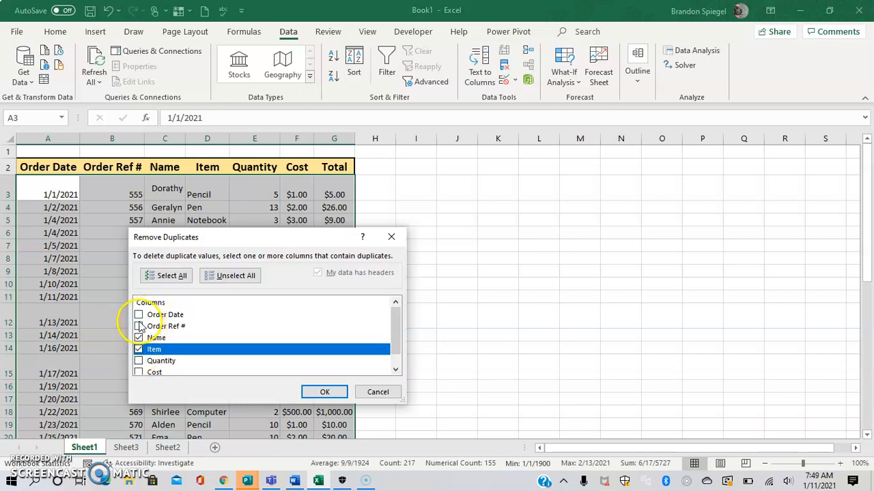
{"action": "left_click", "coordinate": [138, 326]}
{"action": "left_click", "coordinate": [138, 315]}
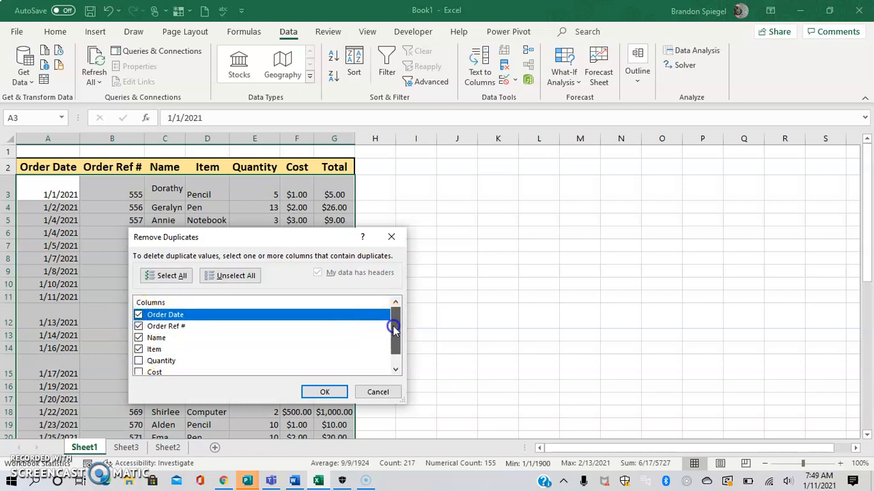
{"action": "left_click_drag", "start_coordinate": [393, 328], "coordinate": [386, 354]}
{"action": "left_click", "coordinate": [139, 369]}
{"action": "left_click", "coordinate": [139, 359]}
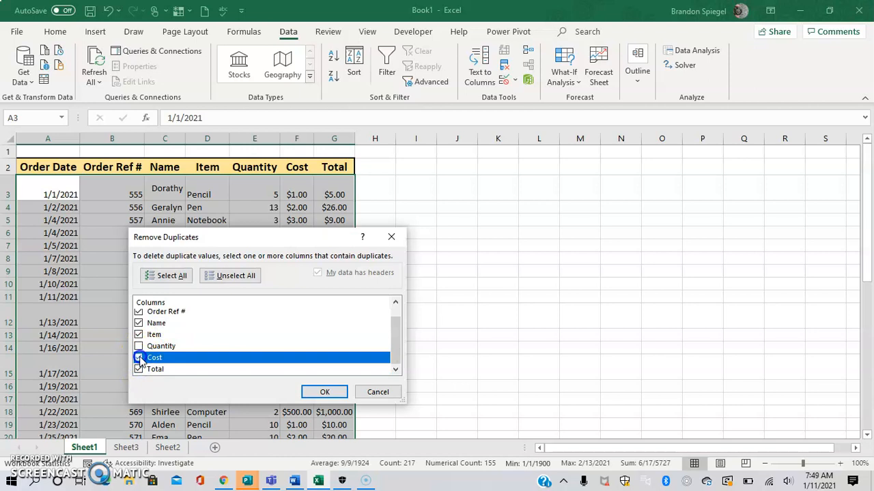
{"action": "left_click", "coordinate": [139, 347]}
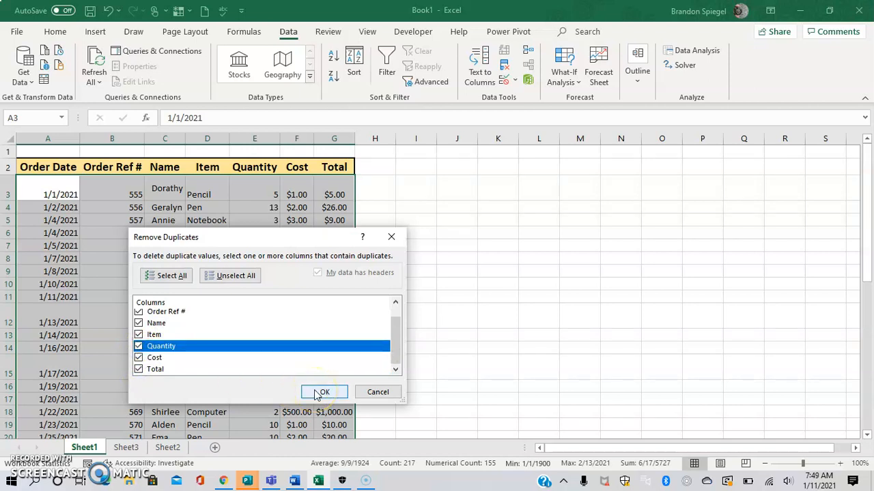
Step: Run the duplicate removal on the Sheet1 order records with all seven columns compared, and dismiss the result message
{"action": "left_click", "coordinate": [393, 302]}
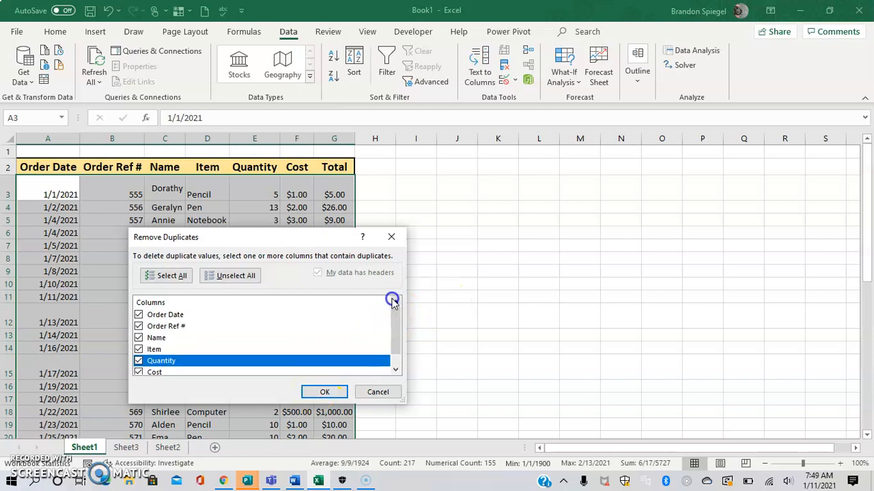
{"action": "left_click", "coordinate": [335, 392]}
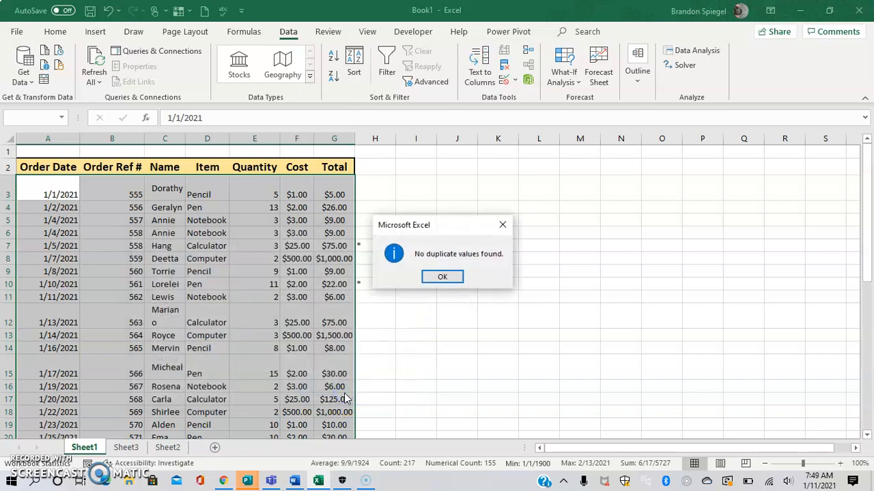
{"action": "left_click", "coordinate": [443, 277]}
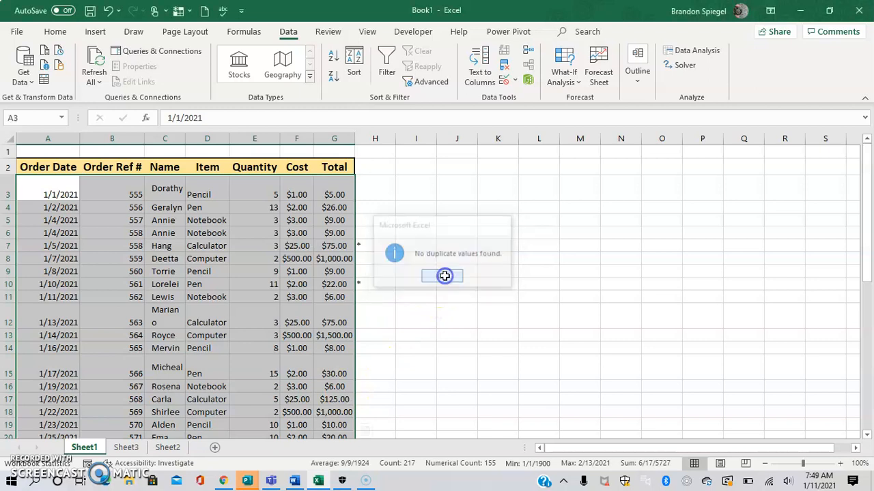
Step: Remove the fully duplicated rows from the Sheet3 order records A3:G35, comparing all columns from Order Date to Total
{"action": "left_click", "coordinate": [128, 449]}
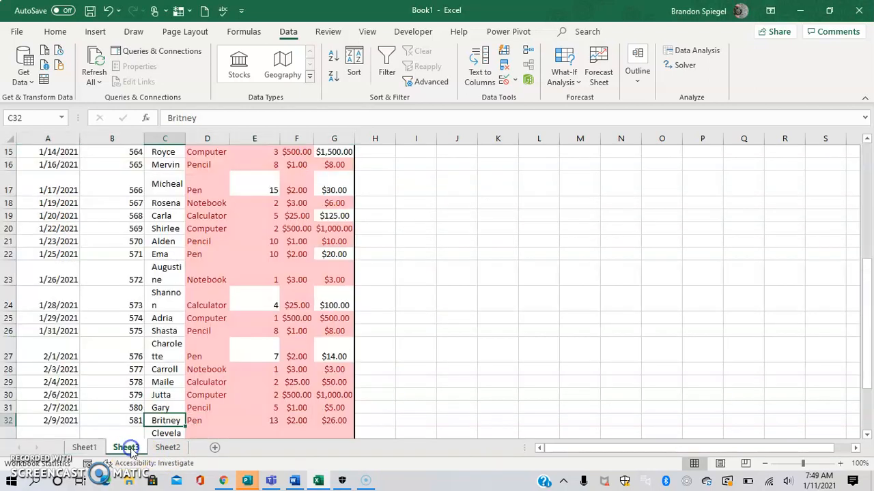
{"action": "left_click", "coordinate": [60, 242]}
{"action": "key", "text": "ctrl+Up"}
{"action": "key", "text": "Down"}
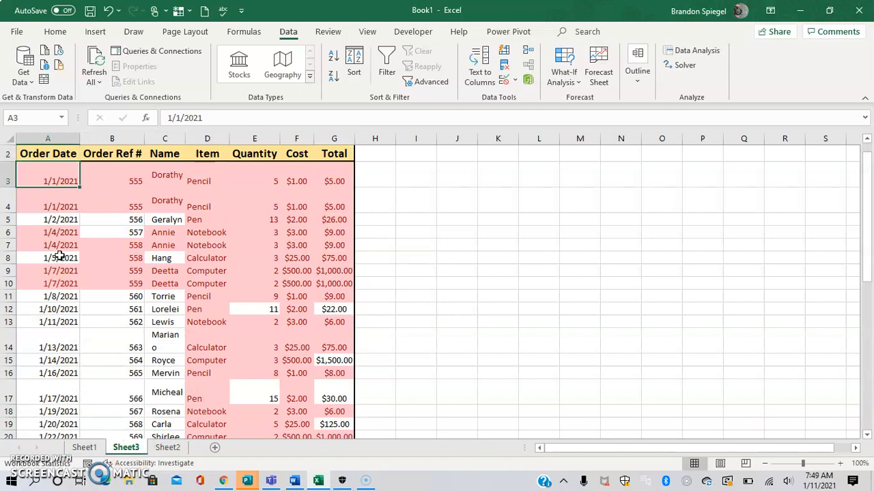
{"action": "key", "text": "ctrl+shift+Right"}
{"action": "key", "text": "ctrl+shift+Down"}
{"action": "key", "text": "ctrl+q"}
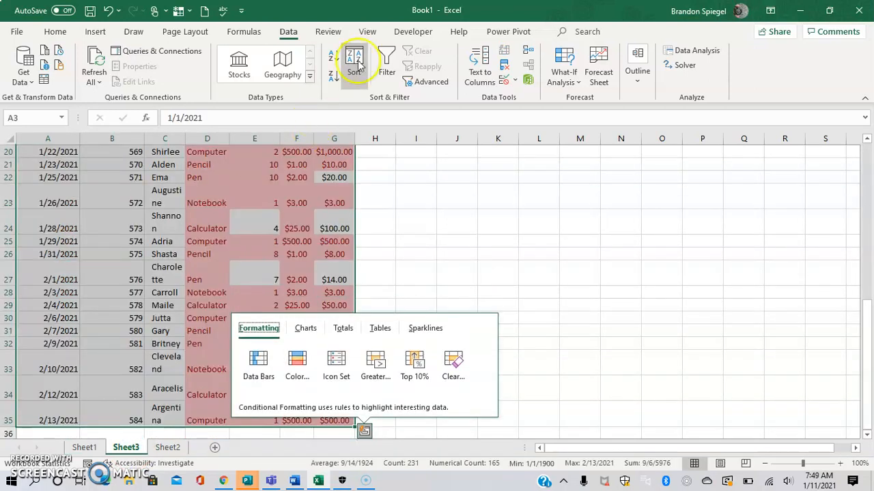
{"action": "left_click", "coordinate": [502, 66]}
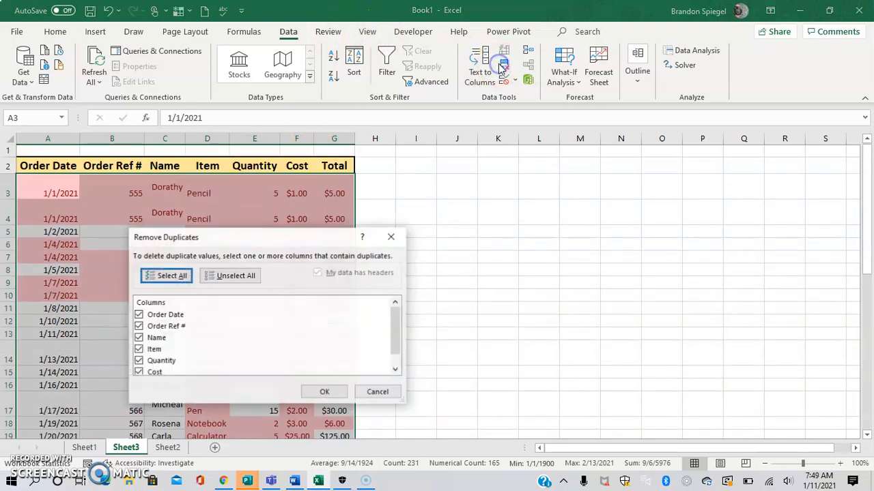
{"action": "left_click_drag", "start_coordinate": [394, 329], "coordinate": [392, 352]}
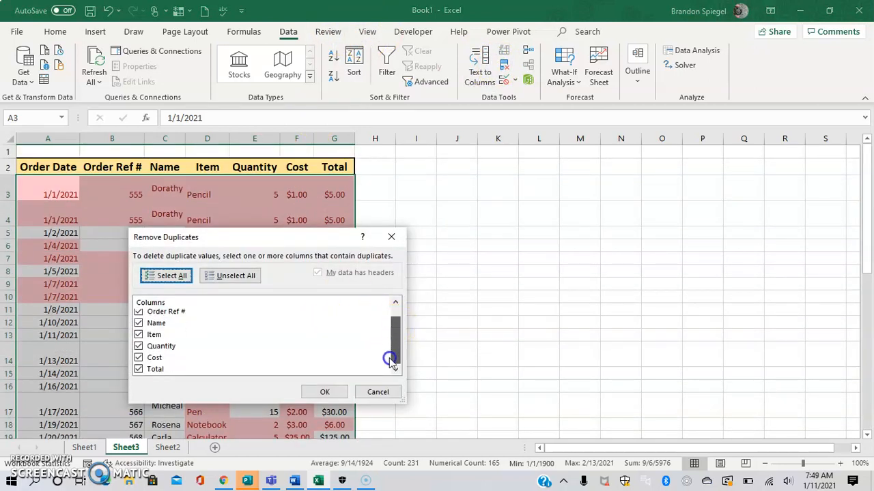
{"action": "left_click", "coordinate": [324, 392]}
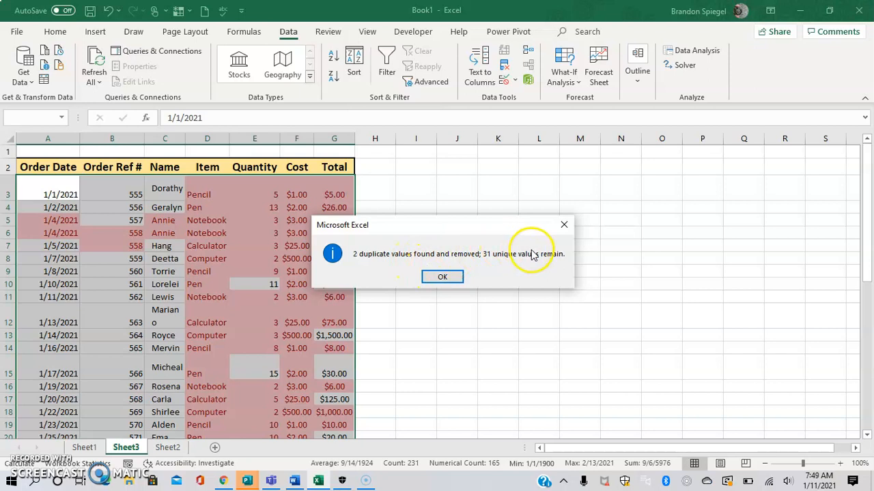
{"action": "left_click", "coordinate": [441, 277]}
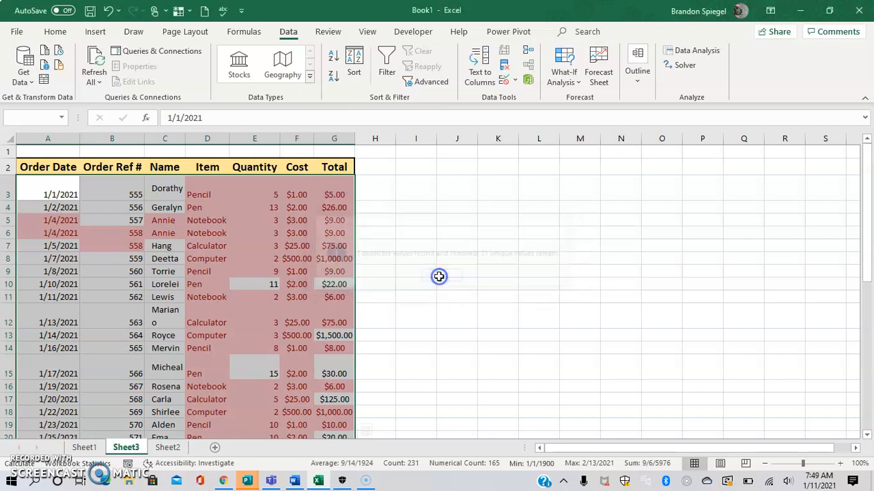
Step: Examine the remaining Sheet3 order records from first to last row, checking the Order Date and Order Ref # columns for highlighted duplicates
{"action": "key", "text": "Down"}
{"action": "key", "text": "ctrl+Down"}
{"action": "key", "text": "Up"}
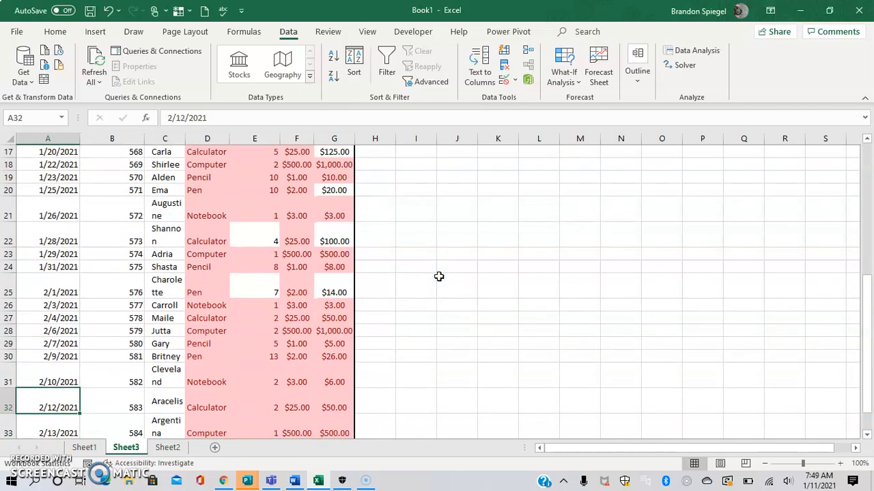
{"action": "key", "text": "ctrl+Up"}
{"action": "key", "text": "Down"}
{"action": "key", "text": "Right"}
{"action": "key", "text": "Down"}
{"action": "key", "text": "Down"}
{"action": "key", "text": "Down"}
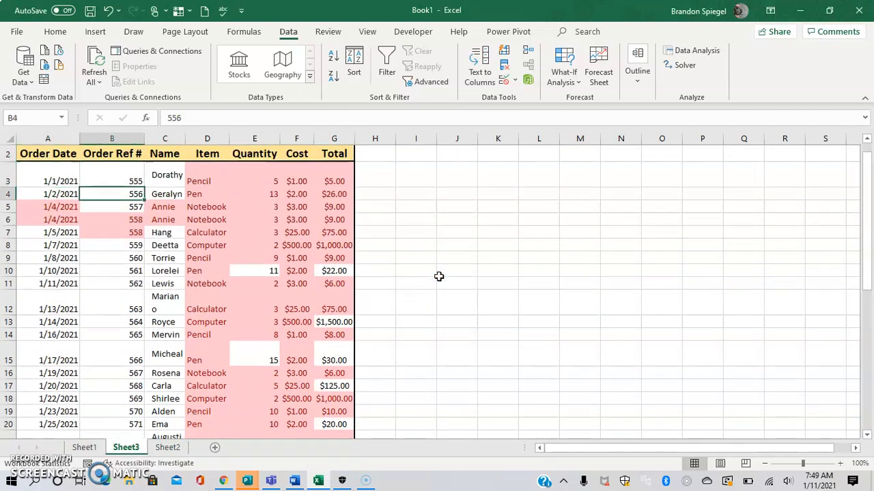
{"action": "key", "text": "ctrl+Down"}
{"action": "key", "text": "ctrl+Up"}
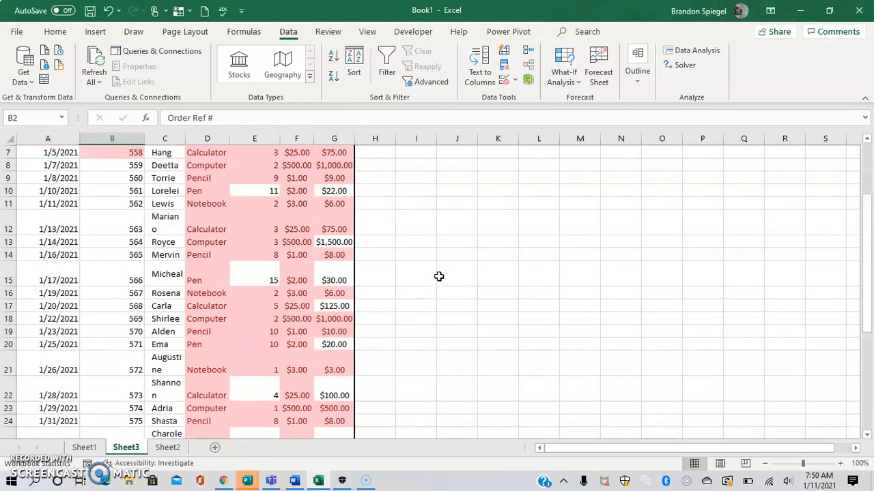
{"action": "key", "text": "Down"}
{"action": "key", "text": "Down"}
{"action": "key", "text": "Down"}
{"action": "key", "text": "Down"}
Step: Remove rows with a repeated Order Ref # from the Sheet3 records A3:G33, comparing only the Order Ref # column
{"action": "key", "text": "Left"}
{"action": "key", "text": "Up"}
{"action": "key", "text": "Up"}
{"action": "key", "text": "Up"}
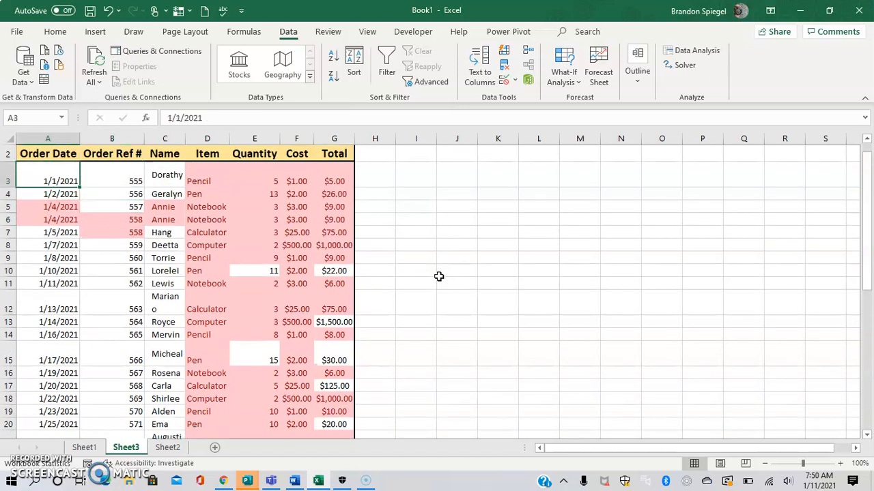
{"action": "key", "text": "ctrl+shift+End"}
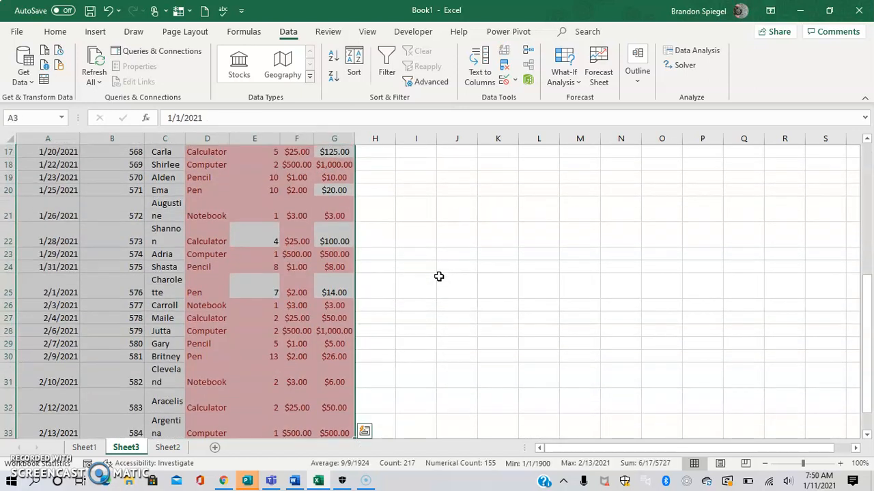
{"action": "left_click", "coordinate": [505, 65]}
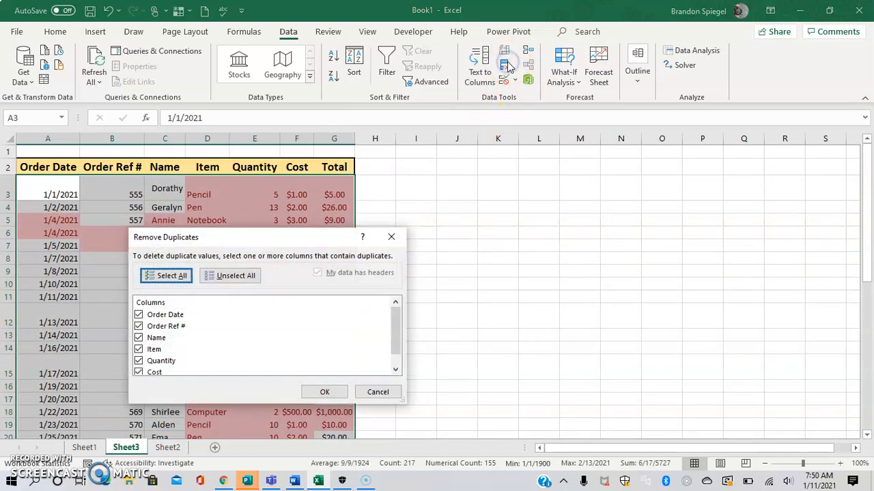
{"action": "left_click", "coordinate": [224, 278]}
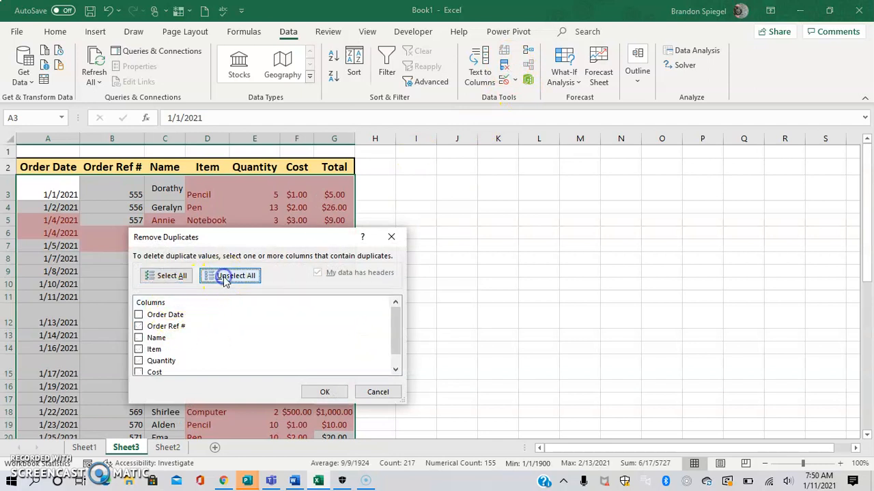
{"action": "left_click", "coordinate": [139, 327]}
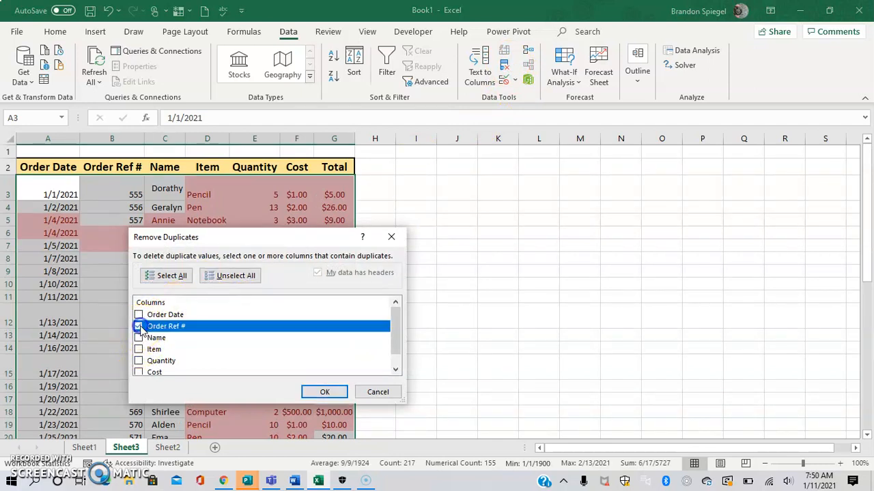
{"action": "left_click", "coordinate": [322, 394]}
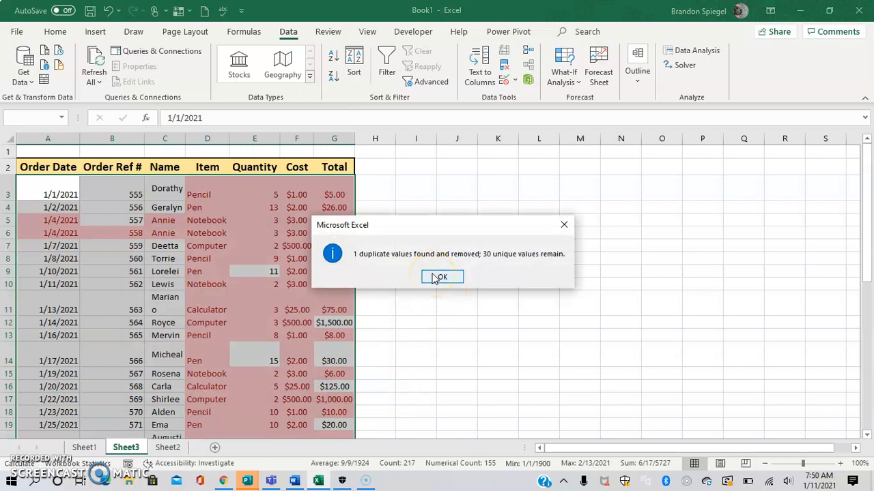
{"action": "left_click", "coordinate": [439, 277]}
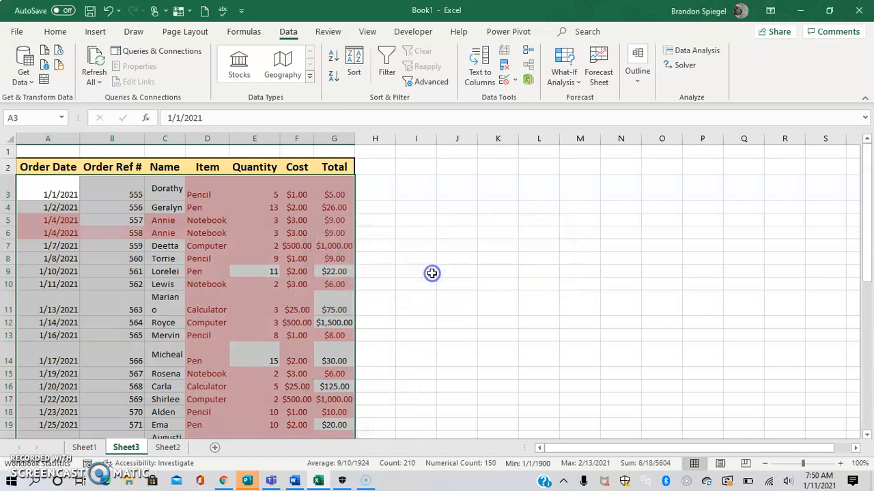
Step: Check the Order Ref # column on Sheet3 from the first to the last record for any remaining repeated reference numbers
{"action": "left_click", "coordinate": [389, 233]}
{"action": "left_click", "coordinate": [102, 234]}
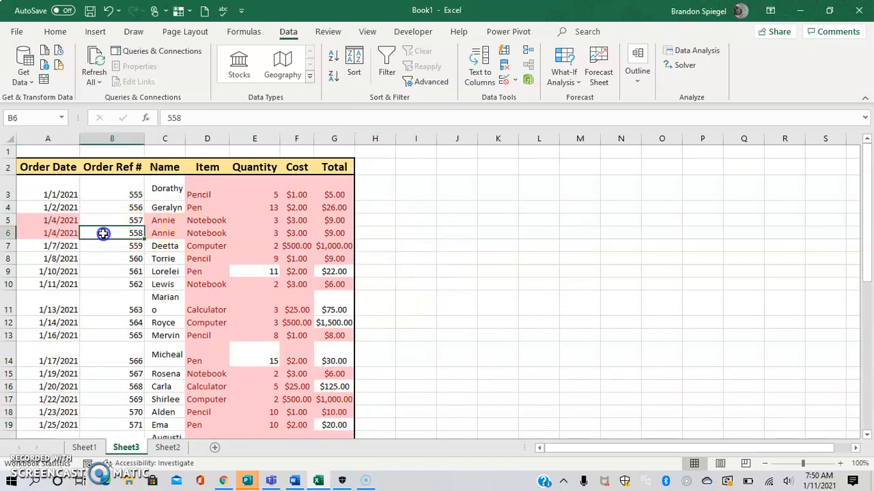
{"action": "key", "text": "Up"}
{"action": "key", "text": "Down"}
{"action": "key", "text": "ctrl+Down"}
{"action": "key", "text": "Up"}
{"action": "key", "text": "Up"}
{"action": "key", "text": "ctrl+Up"}
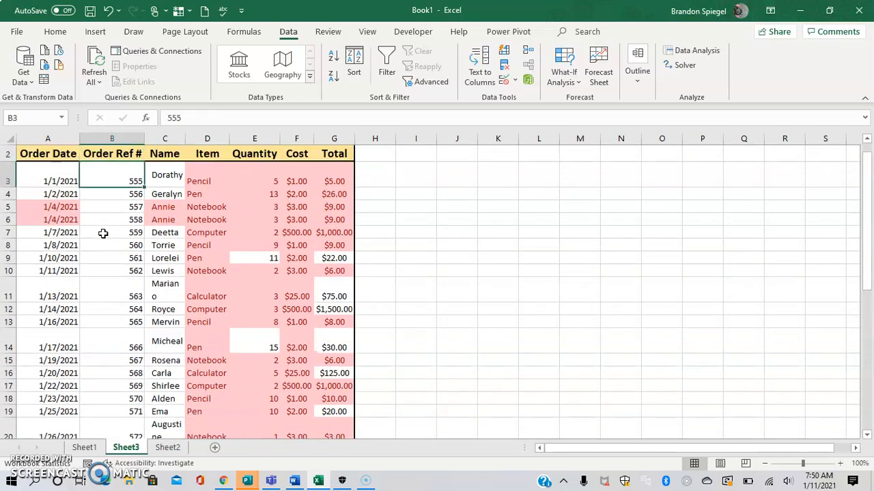
{"action": "key", "text": "ctrl+Down"}
{"action": "key", "text": "Up"}
{"action": "key", "text": "Down"}
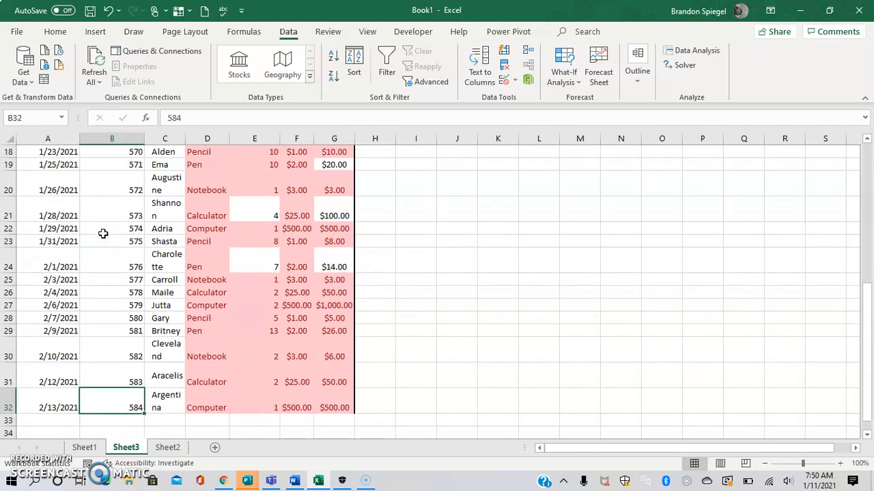
{"action": "key", "text": "ctrl+Up"}
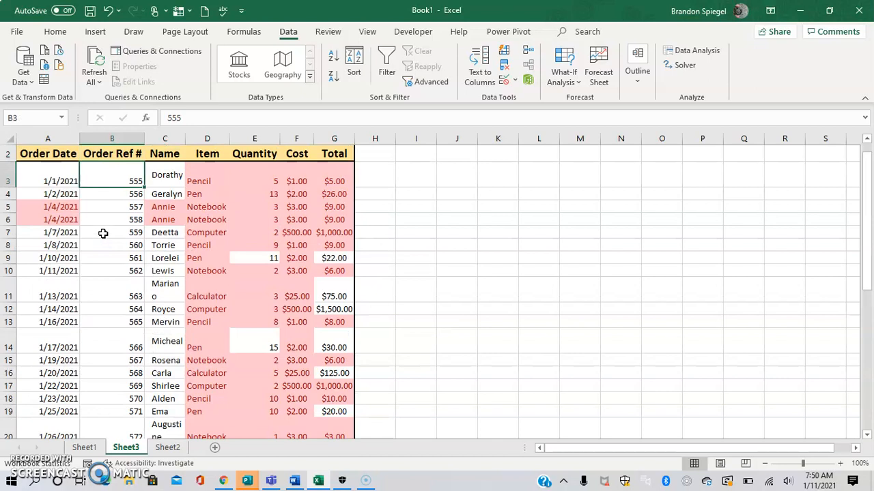